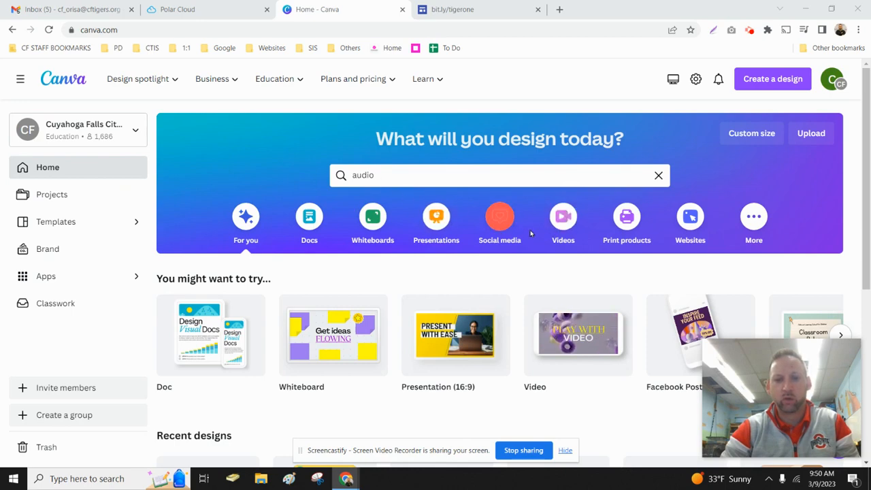
# Step: Create a blank Mobile Video design from the video formats
pyautogui.click(564, 219)
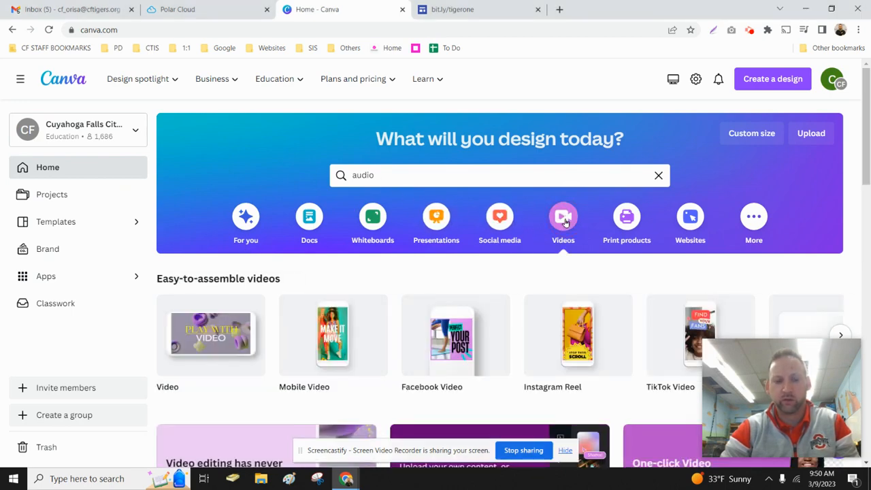
pyautogui.scroll(-2, 538, 228)
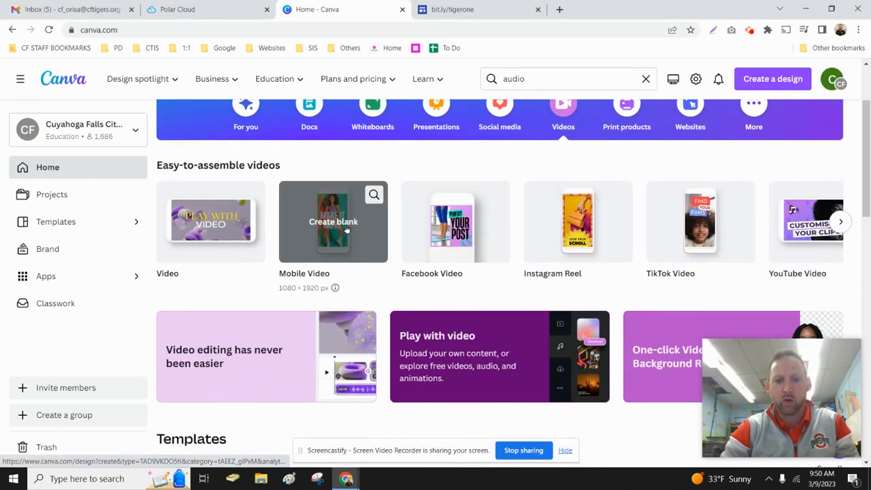
pyautogui.click(346, 230)
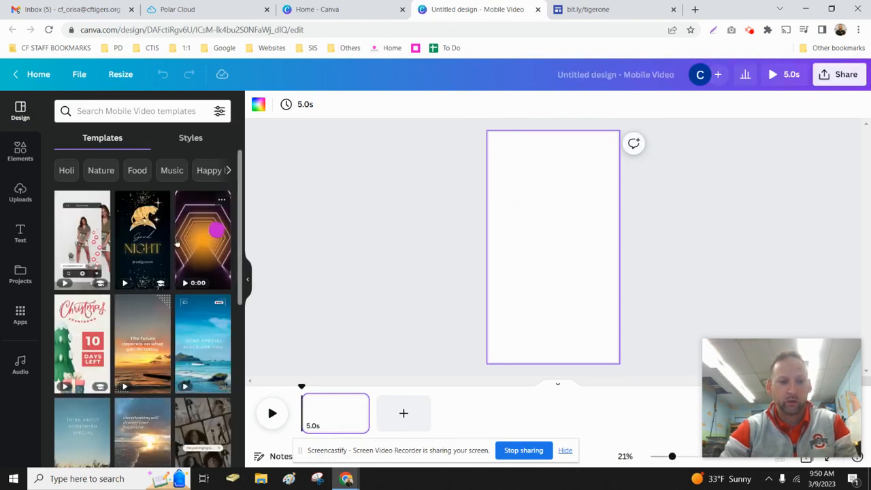
# Step: Apply the first page of the Black and Red Edgy Glitch Conference Promotional Ad template to the blank page
pyautogui.scroll(-1, 194, 286)
pyautogui.scroll(-8, 194, 286)
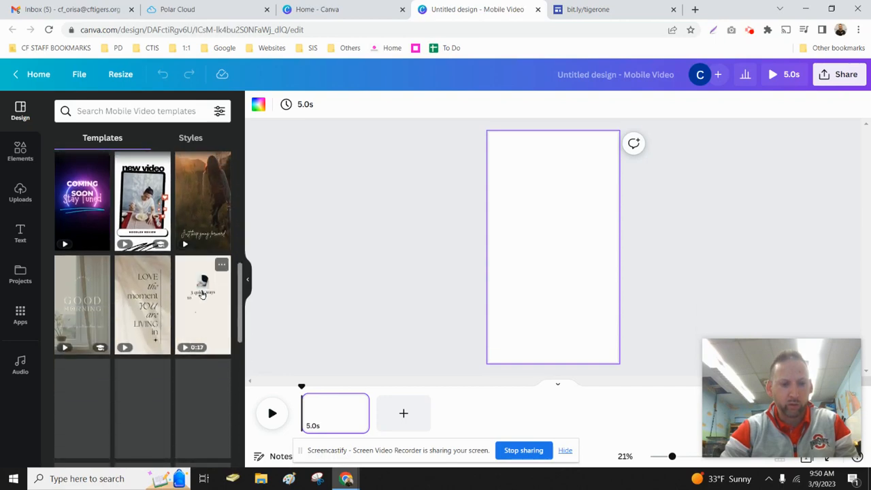
pyautogui.scroll(-5, 201, 294)
pyautogui.click(204, 331)
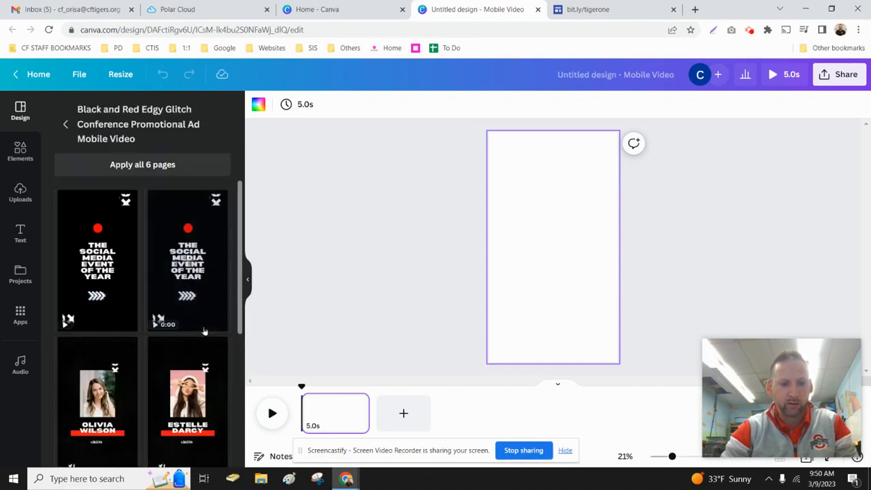
pyautogui.click(99, 261)
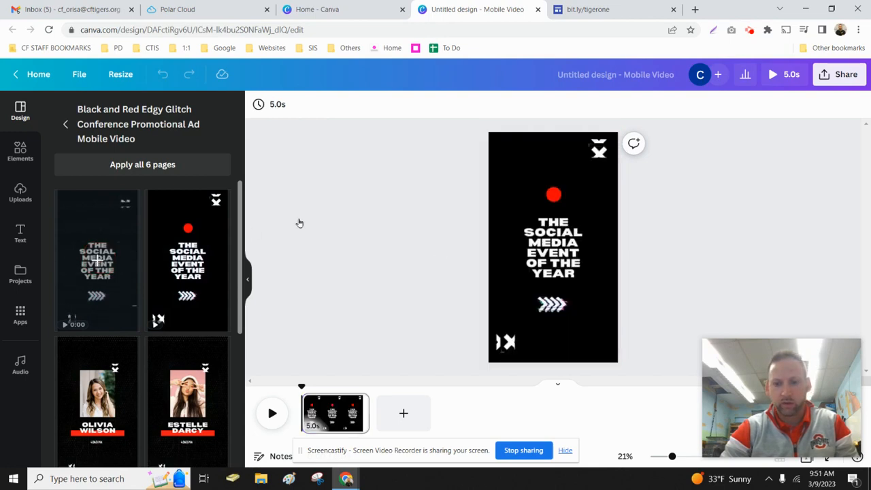
# Step: Replace the template's heading with the host's name in possessive form followed by "EDUCATIONAL PODCAST"
pyautogui.click(557, 293)
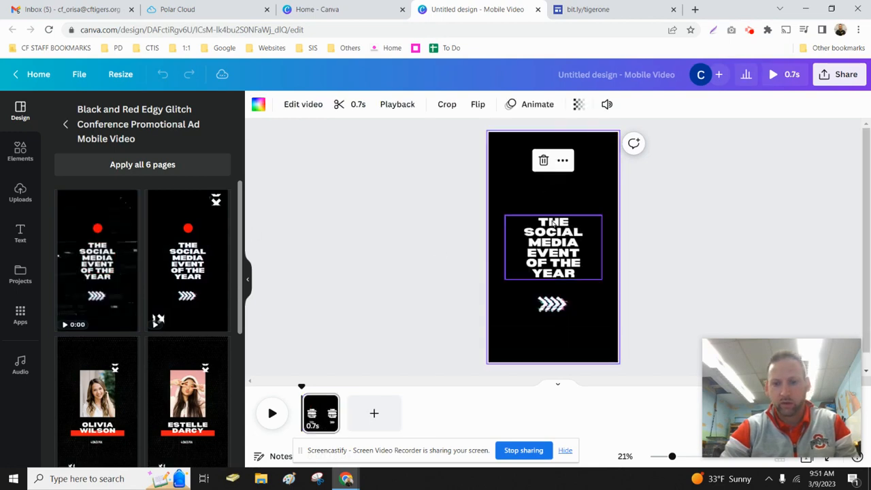
pyautogui.click(582, 243)
pyautogui.doubleClick(581, 243)
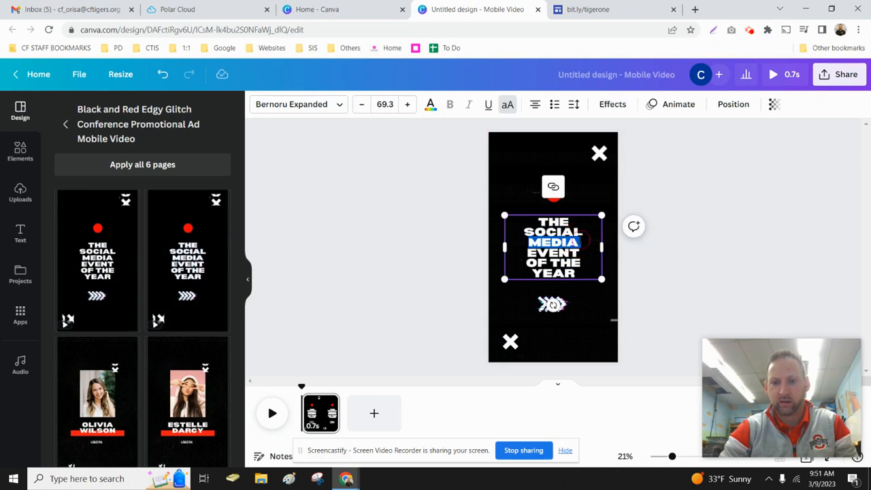
pyautogui.hotkey('ctrl', 'a')
pyautogui.write("MR. ORIS'S")
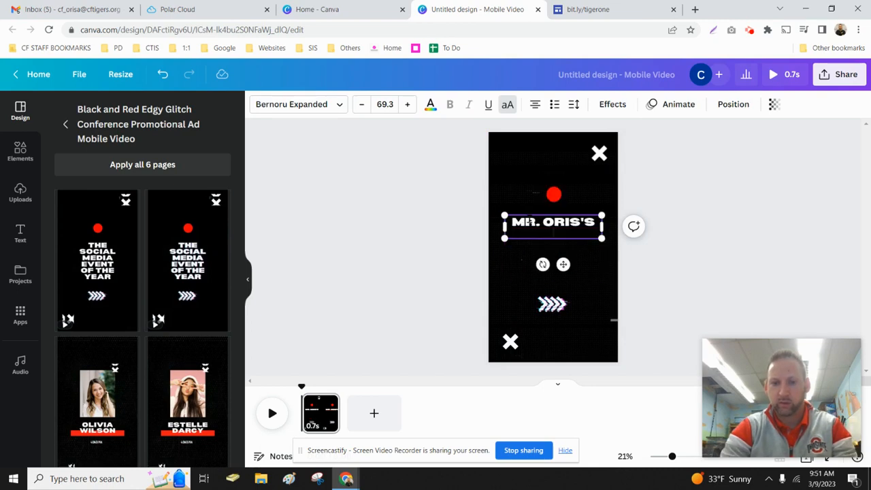
pyautogui.write(' EDUCATIONAL')
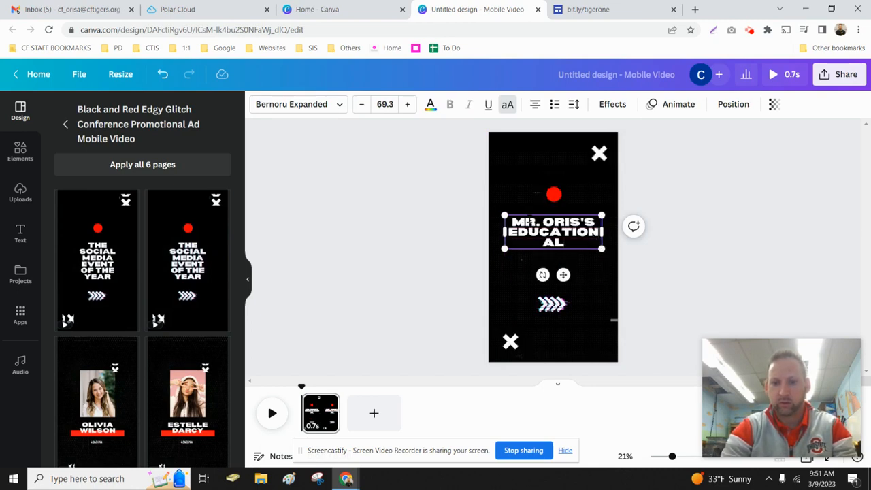
pyautogui.write(' PODC')
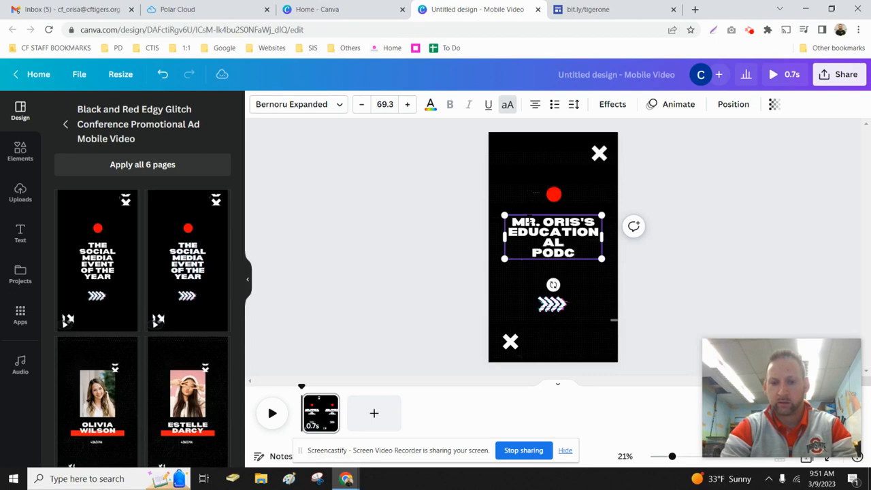
pyautogui.write('AST')
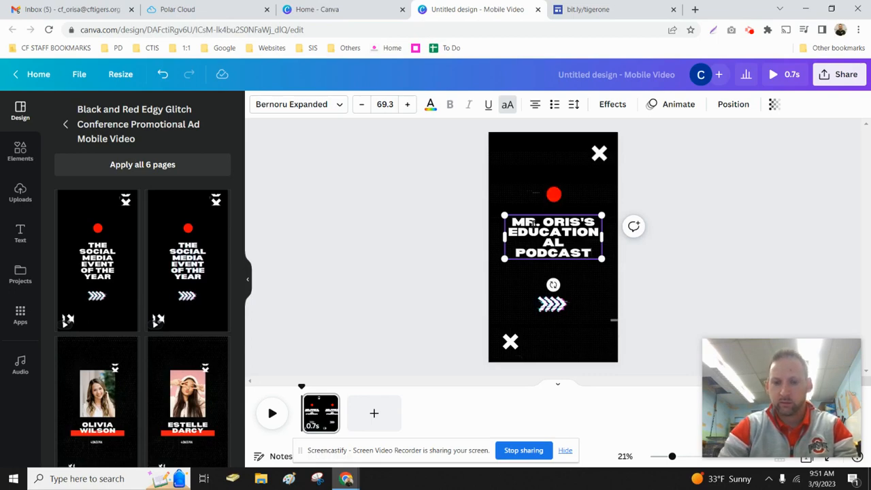
# Step: Reduce the font size of the word "EDUCATIONAL" in the heading to 58.3 so it fits on one line
pyautogui.doubleClick(527, 233)
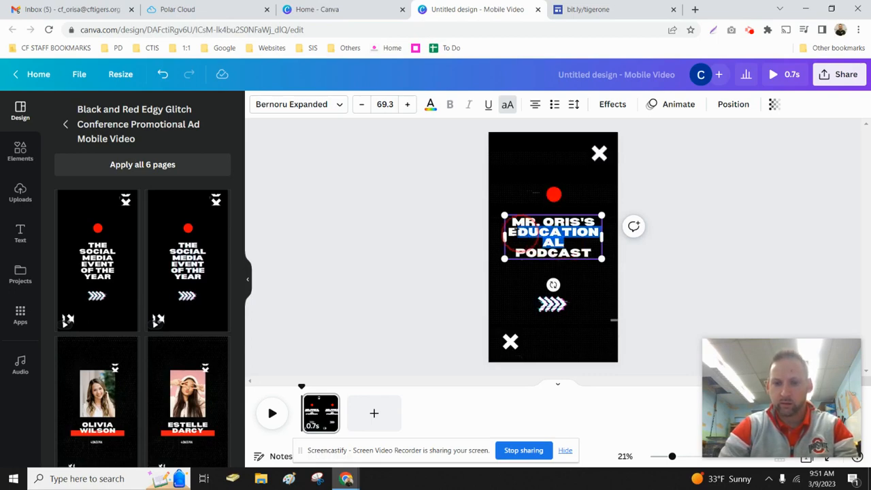
pyautogui.click(364, 104)
pyautogui.click(364, 104)
pyautogui.click(364, 104)
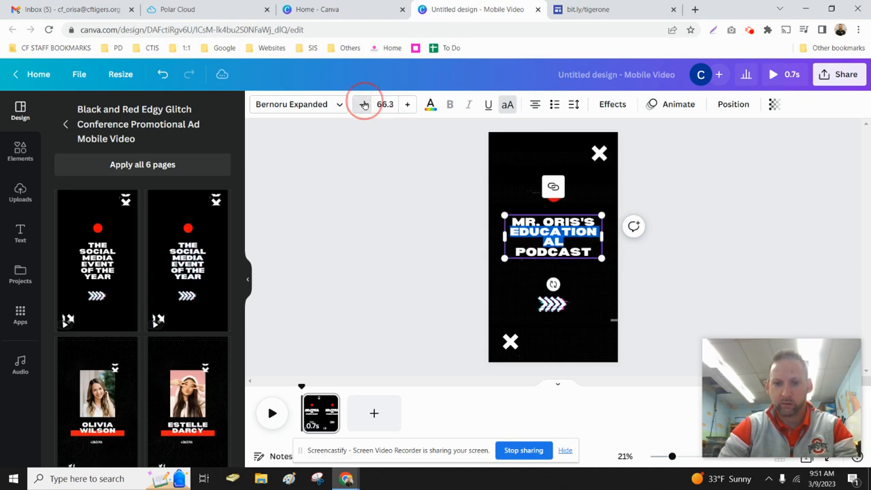
pyautogui.click(364, 104)
pyautogui.click(364, 104)
pyautogui.click(364, 104)
pyautogui.click(364, 105)
pyautogui.click(364, 105)
pyautogui.click(364, 104)
pyautogui.click(364, 104)
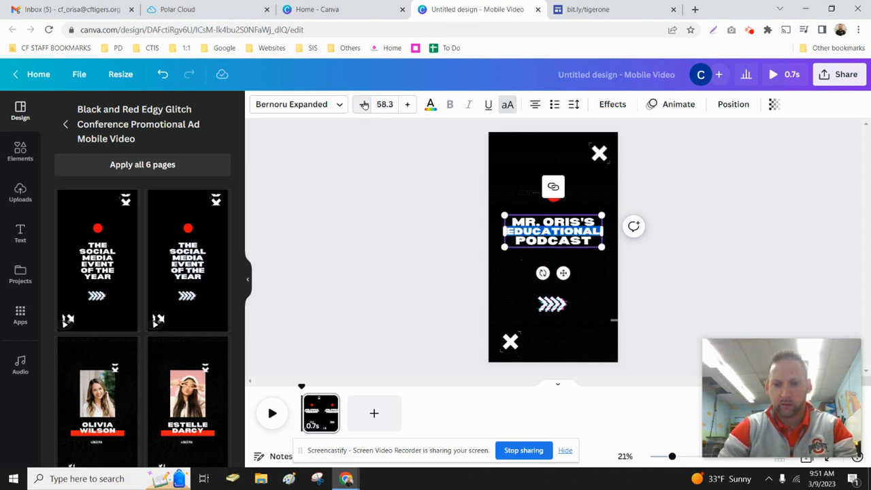
pyautogui.click(591, 304)
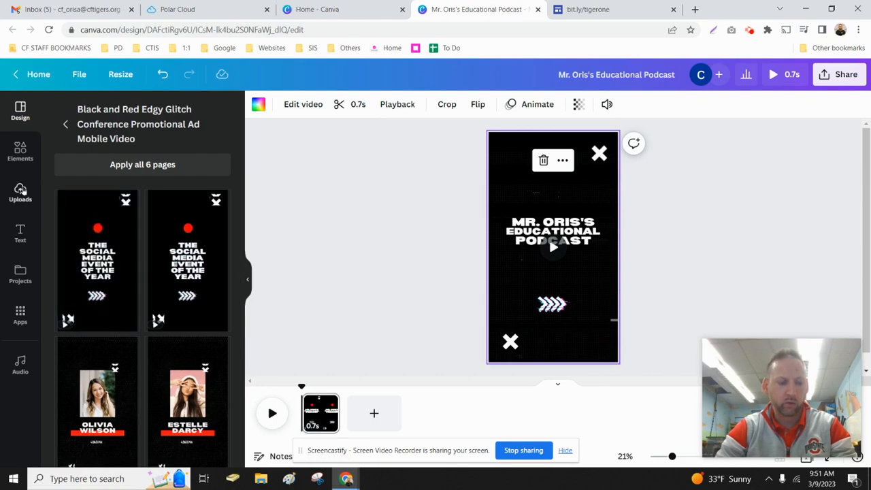
# Step: Start a self-recording from the uploads and allow access to the camera and microphone
pyautogui.click(21, 192)
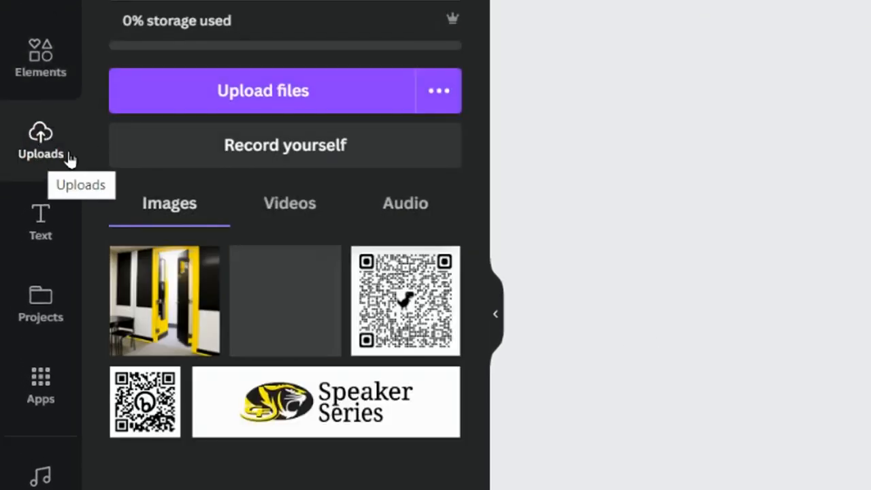
pyautogui.click(278, 147)
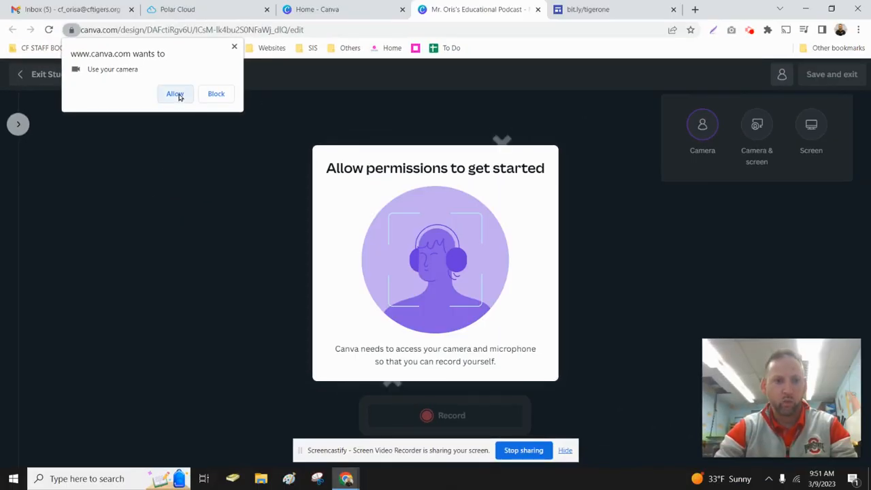
pyautogui.click(176, 95)
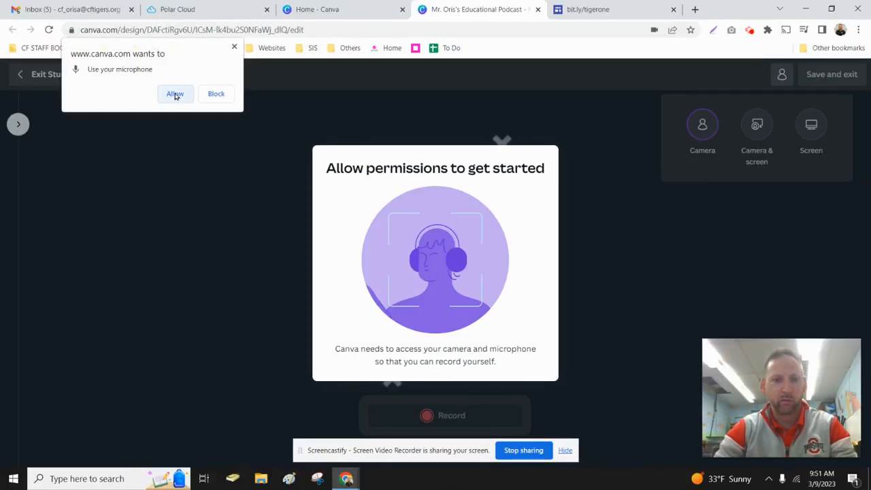
pyautogui.click(175, 95)
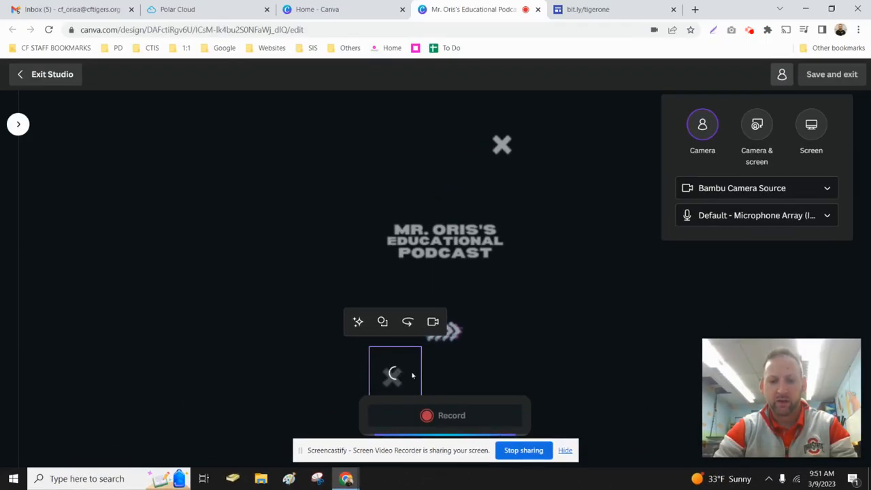
# Step: Turn the camera off in the recording studio so only the voice is recorded behind a profile placeholder
pyautogui.moveTo(781, 415)
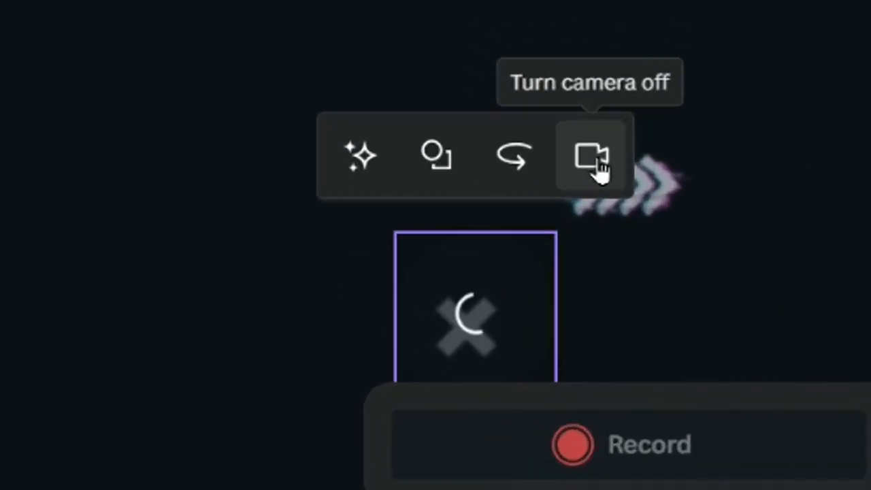
pyautogui.click(443, 312)
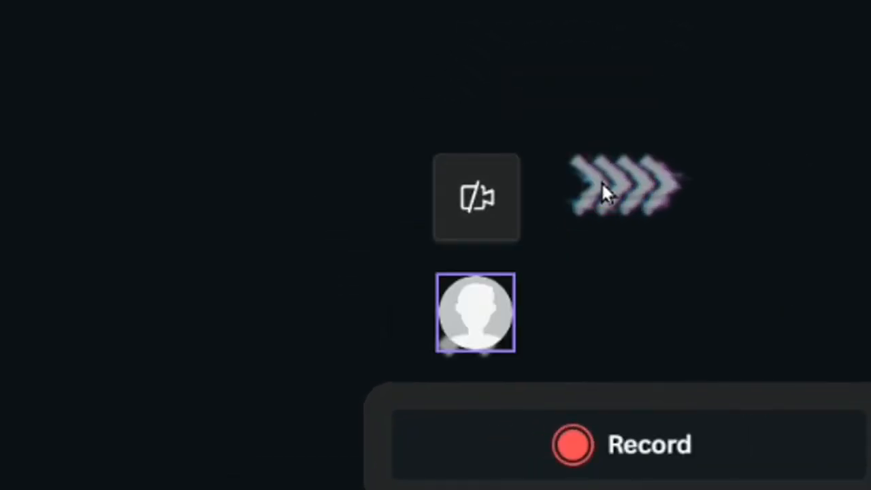
pyautogui.click(475, 317)
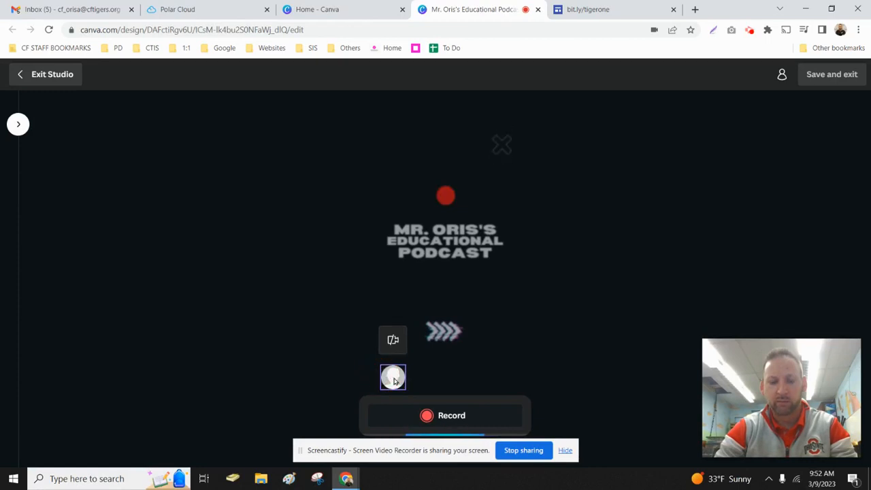
# Step: Record about 13 seconds of voice, finish the recording and save it into the design
pyautogui.click(448, 415)
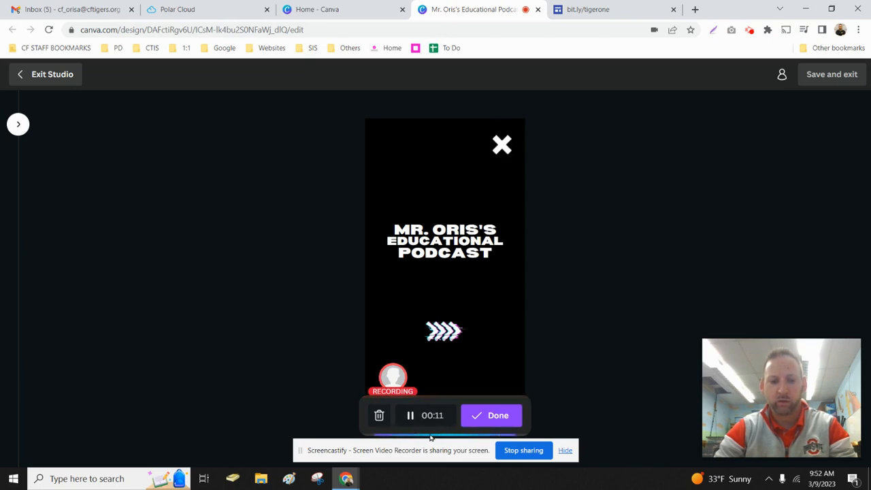
pyautogui.click(487, 418)
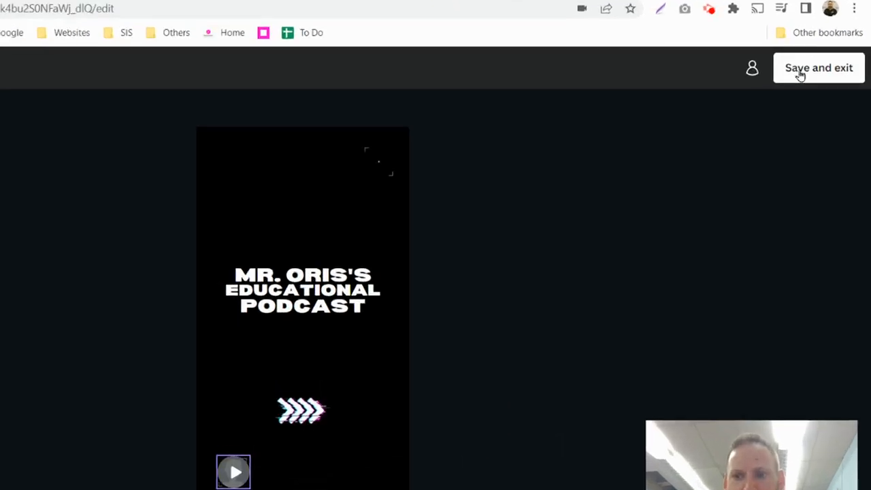
pyautogui.click(816, 74)
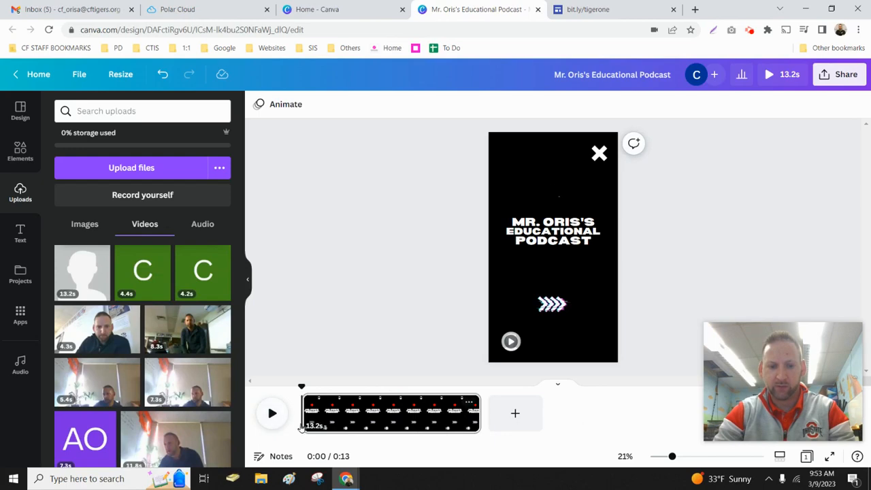
# Step: Play the recording to about 0:01 and split the page at that point
pyautogui.click(272, 414)
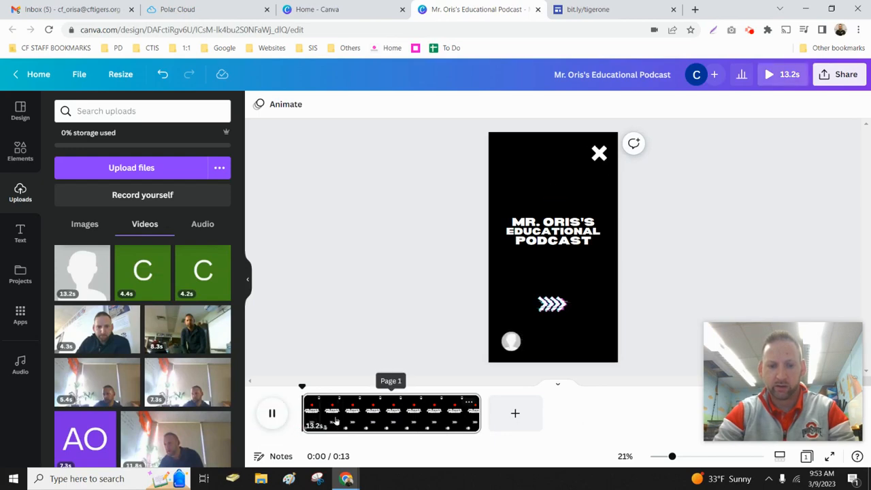
pyautogui.click(272, 413)
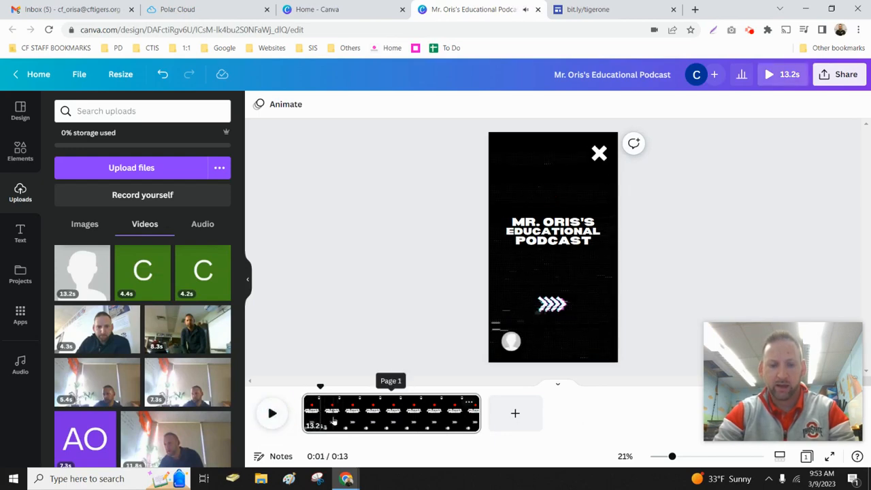
pyautogui.rightClick(334, 422)
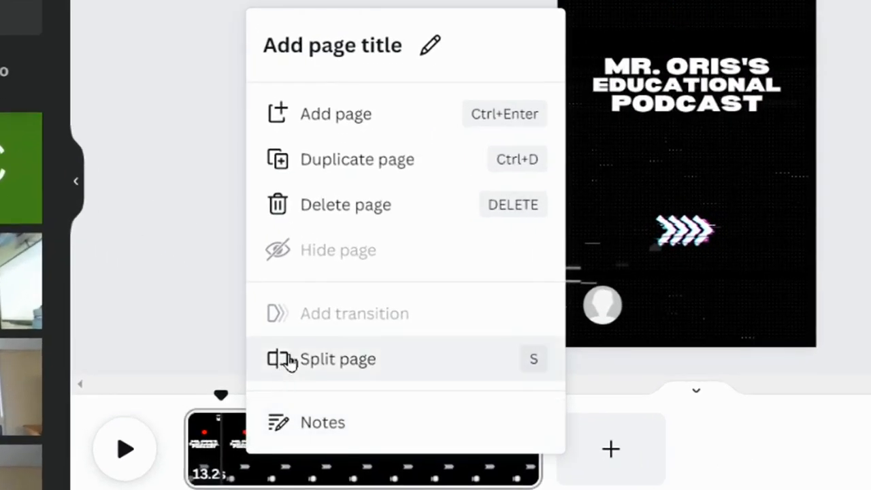
pyautogui.click(311, 364)
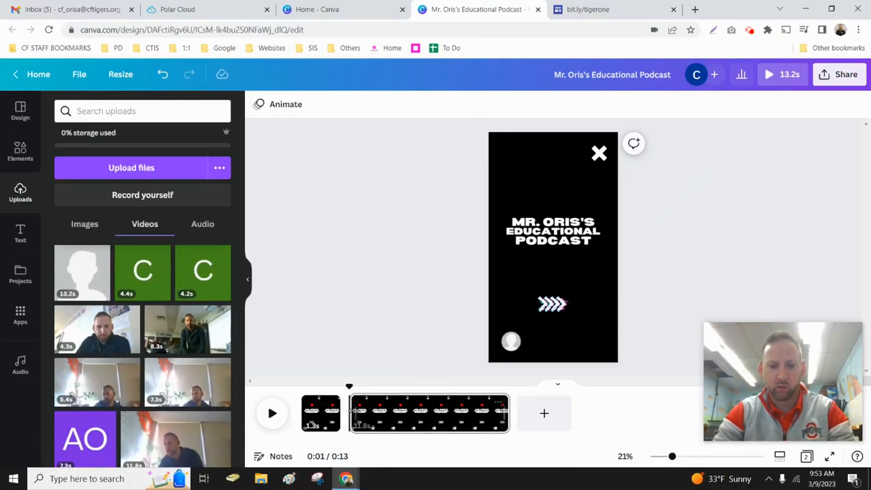
# Step: Delete the short first page cut from the start of the recording
pyautogui.click(318, 413)
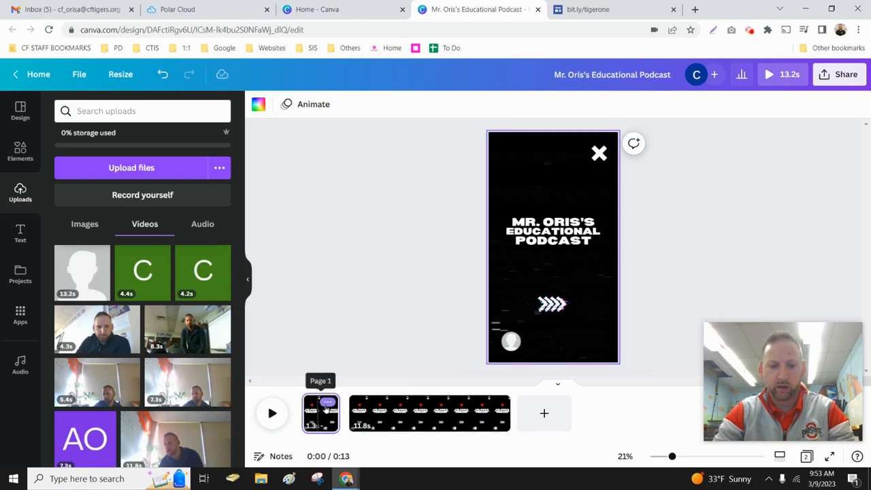
pyautogui.click(327, 403)
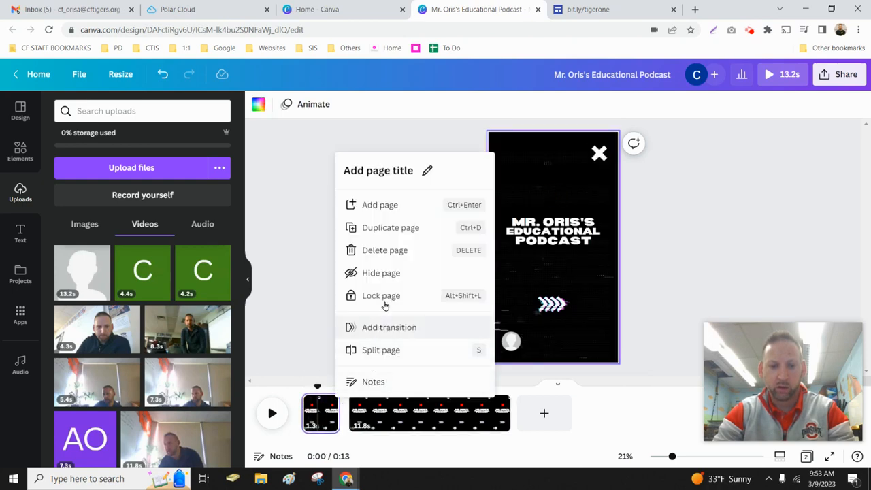
pyautogui.click(393, 251)
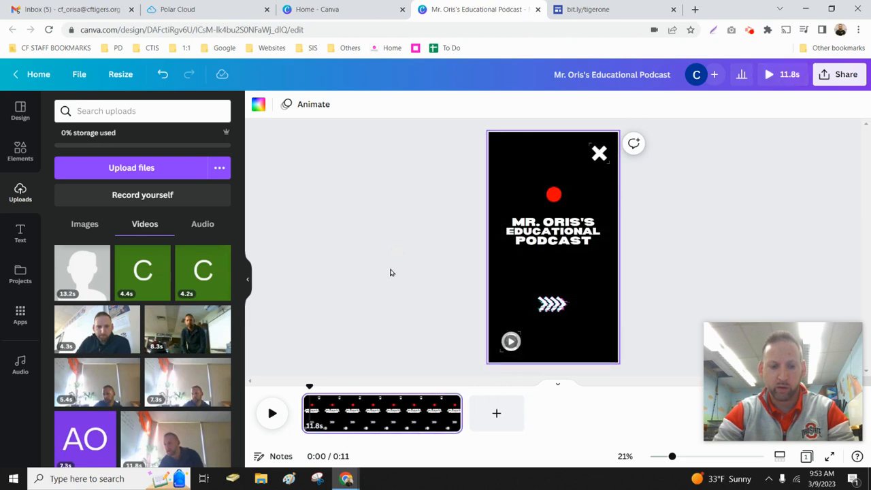
# Step: Split the page at about 0:03 and split the resulting second page at about 0:05
pyautogui.click(351, 405)
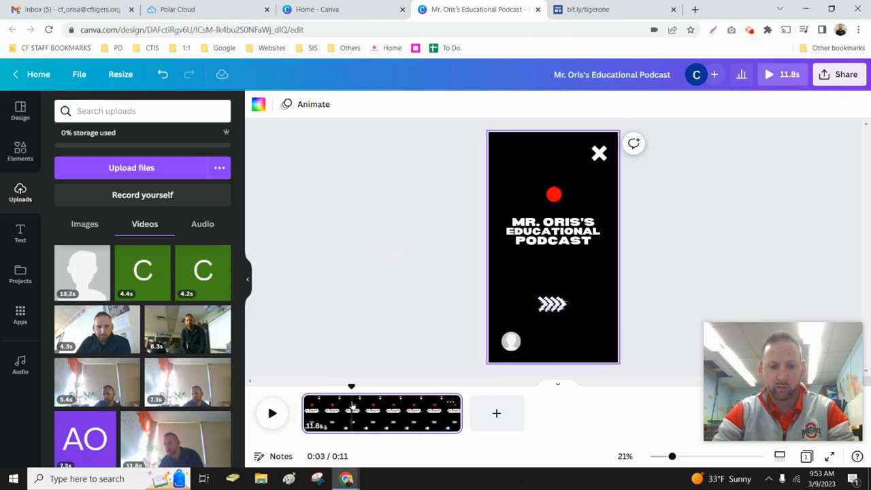
pyautogui.rightClick(352, 405)
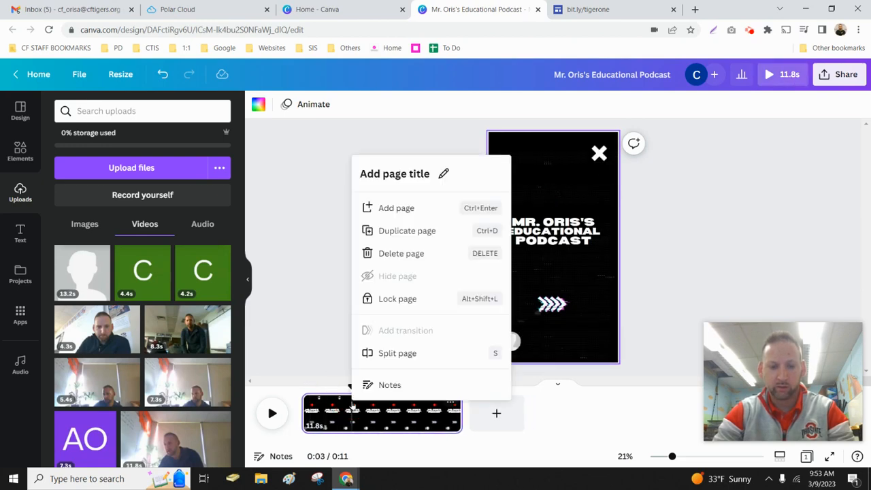
pyautogui.click(382, 353)
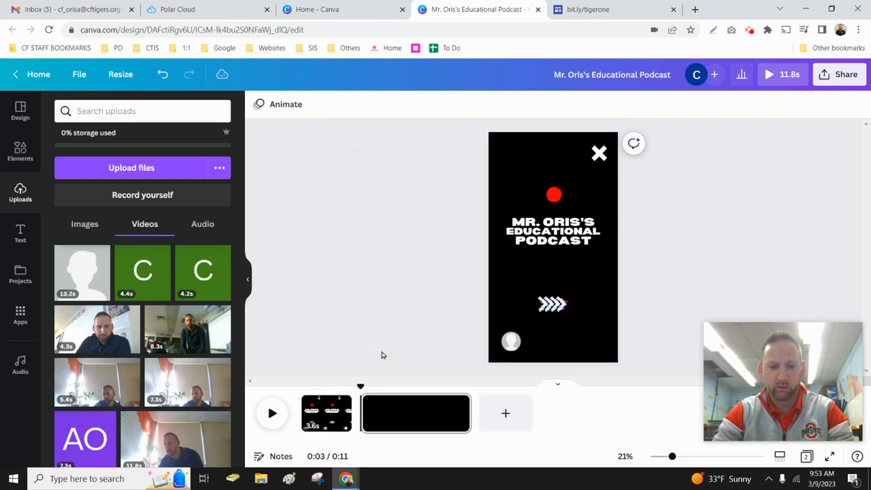
pyautogui.rightClick(397, 418)
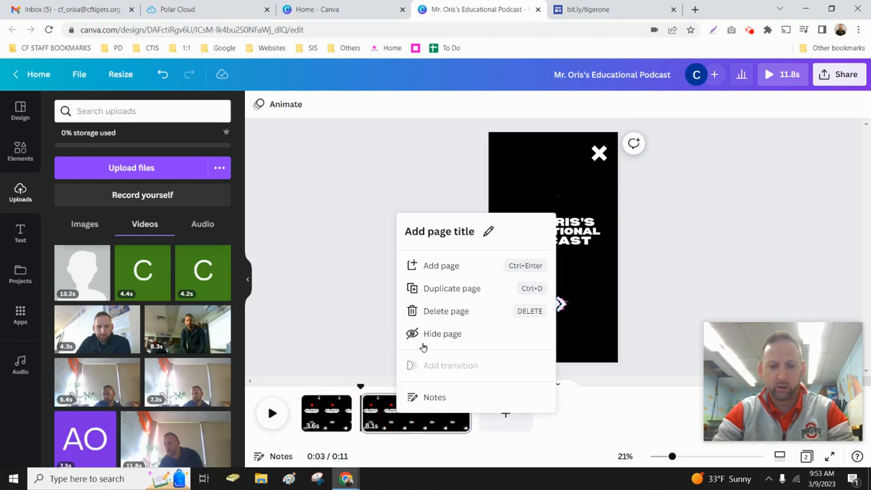
pyautogui.click(390, 421)
pyautogui.rightClick(392, 420)
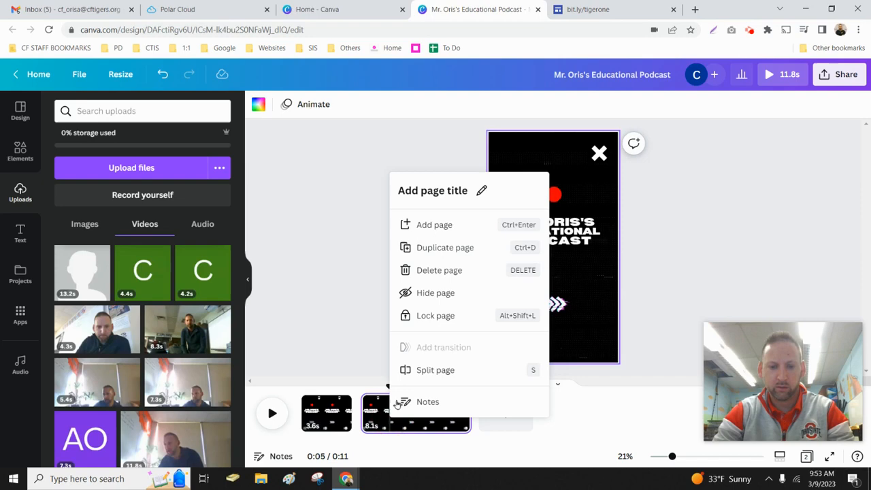
pyautogui.click(418, 371)
# Step: Delete the short middle page between the two splits to cut that section out of the recording
pyautogui.click(378, 419)
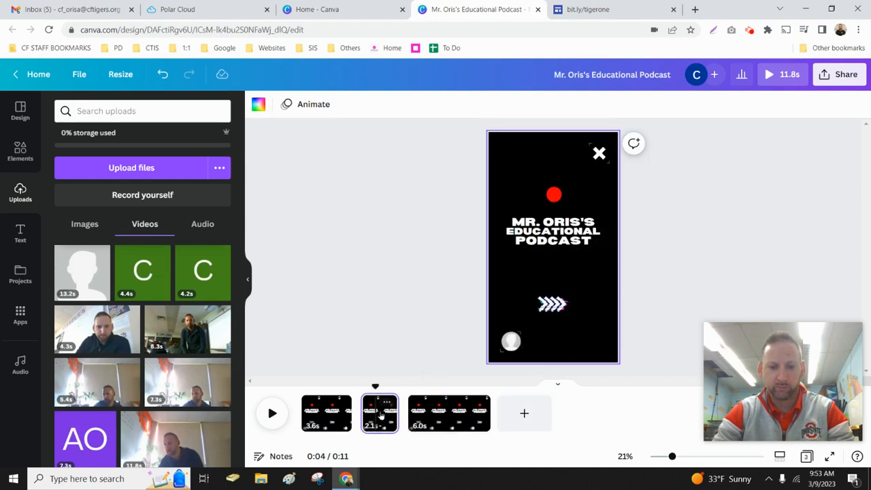
pyautogui.click(386, 404)
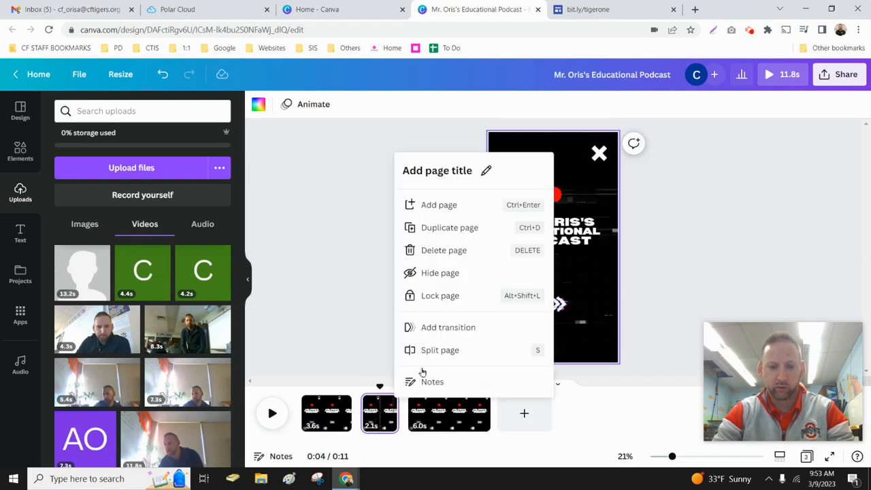
pyautogui.click(443, 251)
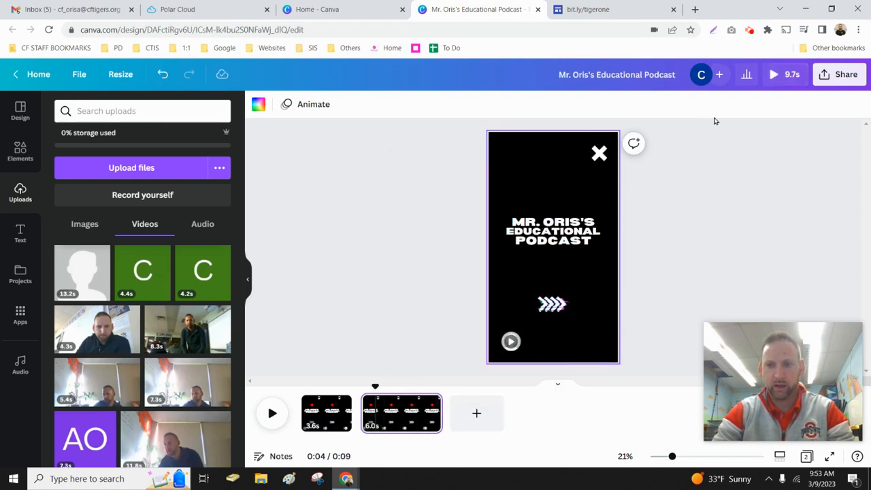
pyautogui.click(833, 76)
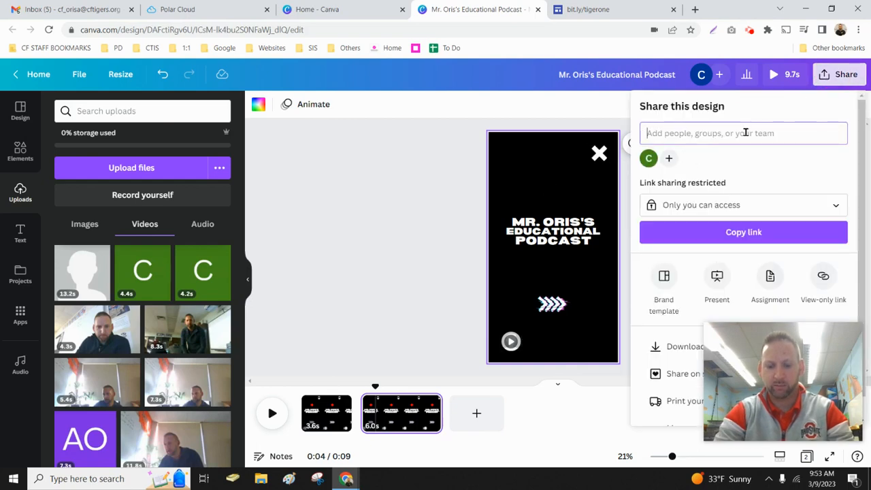
pyautogui.write('cf_ni')
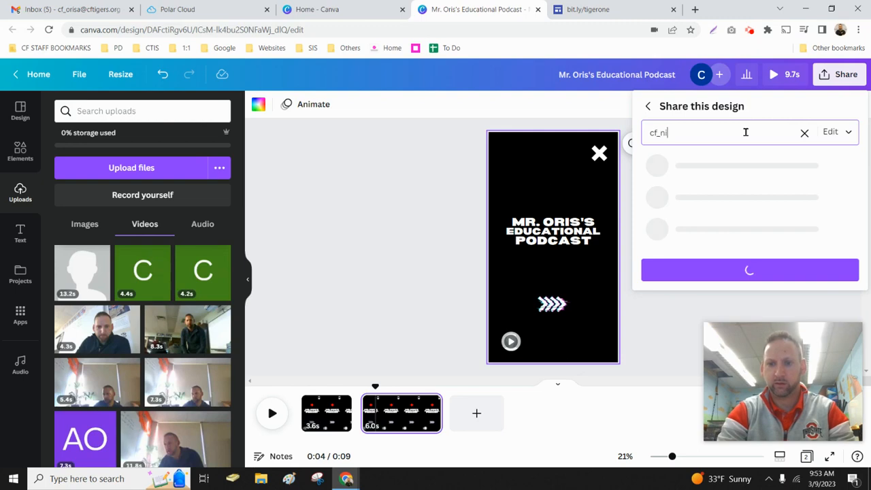
pyautogui.write('chol')
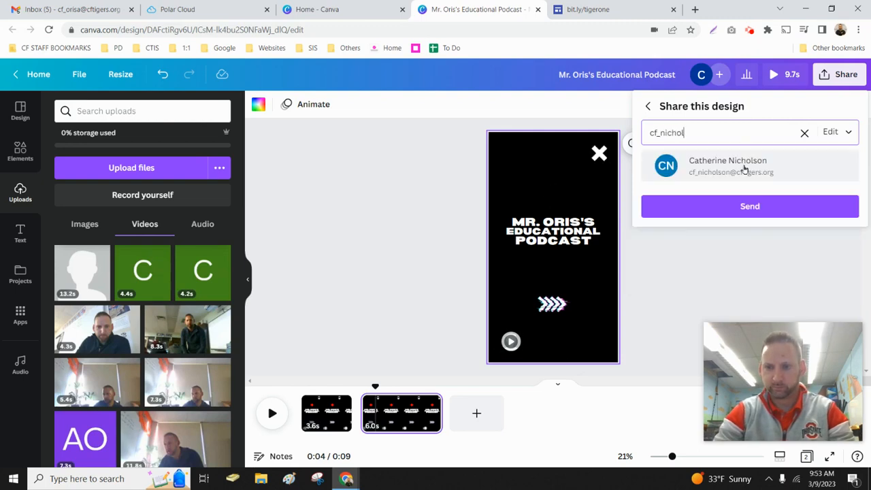
pyautogui.click(745, 169)
pyautogui.click(648, 107)
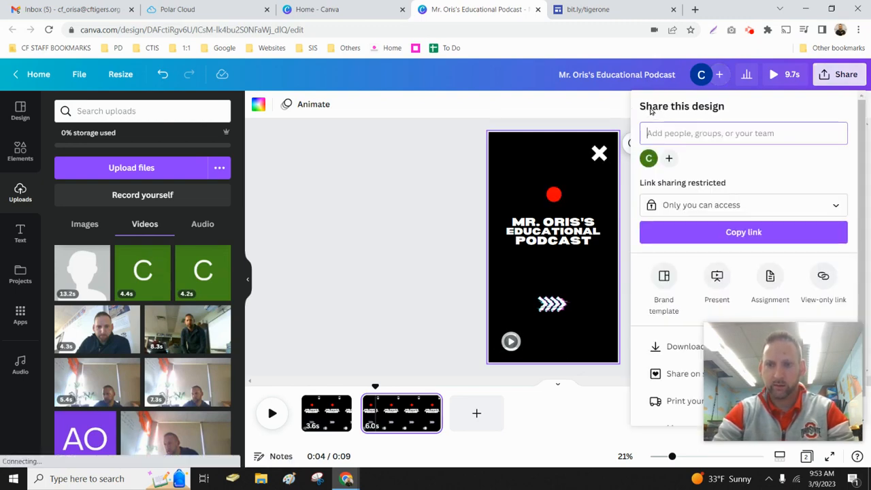
pyautogui.click(629, 131)
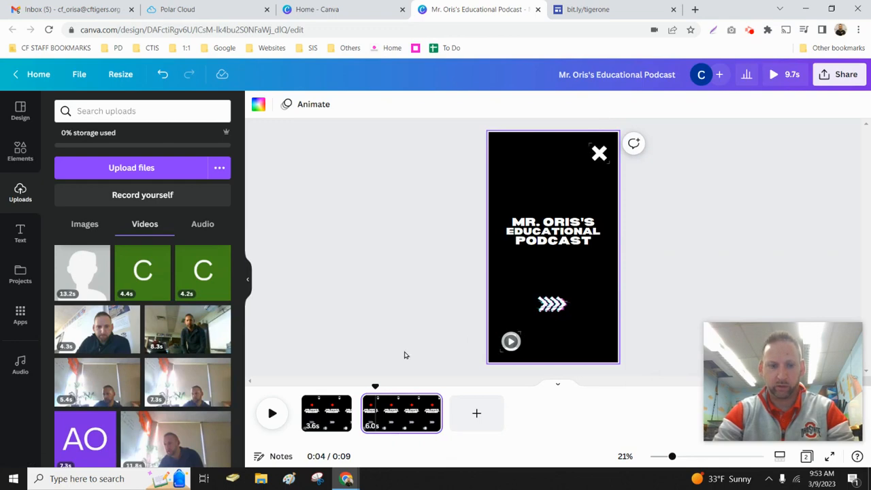
# Step: Add the Evil Incoming audio track beneath the video pages on the timeline
pyautogui.click(22, 362)
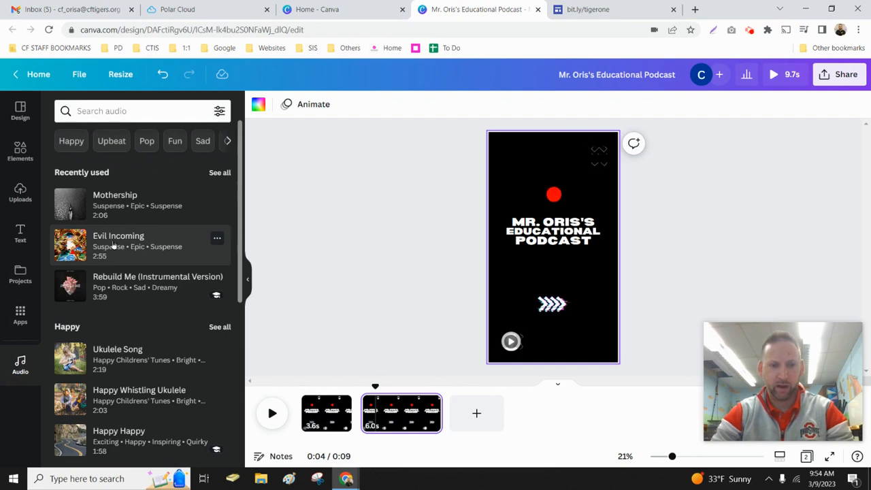
pyautogui.moveTo(114, 244); pyautogui.dragTo(315, 420)
pyautogui.click(332, 421)
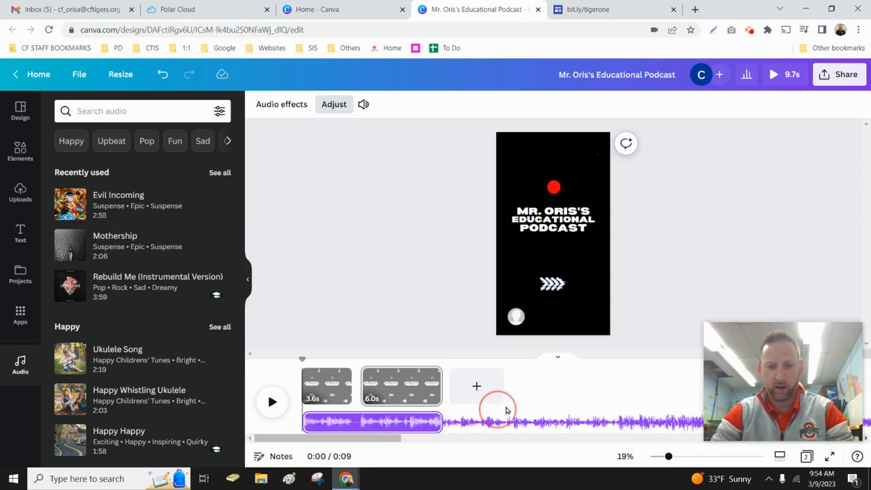
# Step: Split the music track at about 0:03, where the second page starts, and delete the part after the split
pyautogui.rightClick(359, 422)
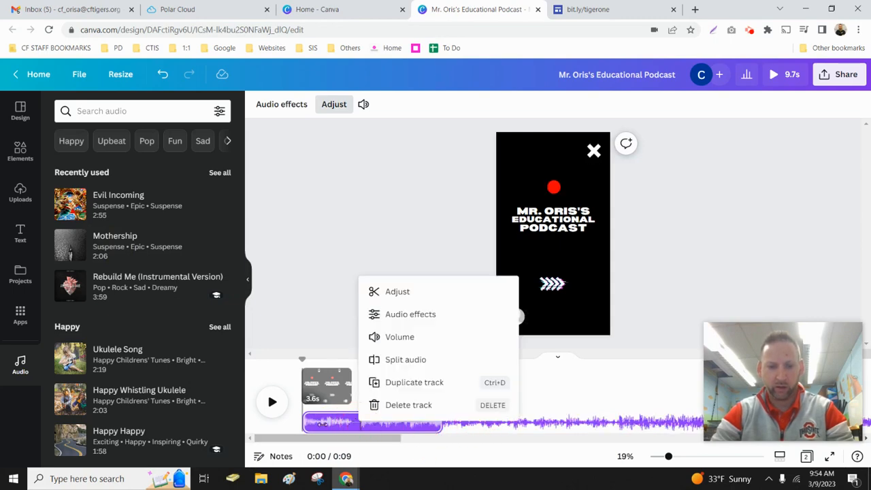
pyautogui.moveTo(305, 359); pyautogui.dragTo(362, 370)
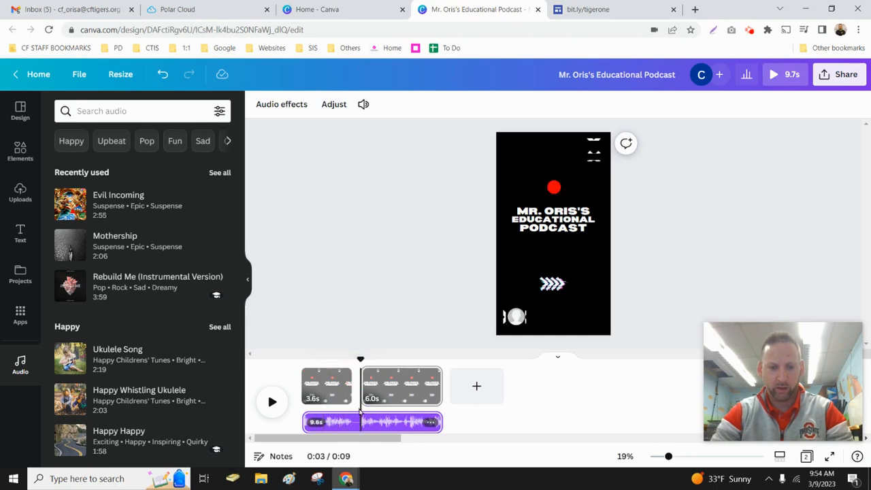
pyautogui.rightClick(360, 414)
pyautogui.rightClick(362, 421)
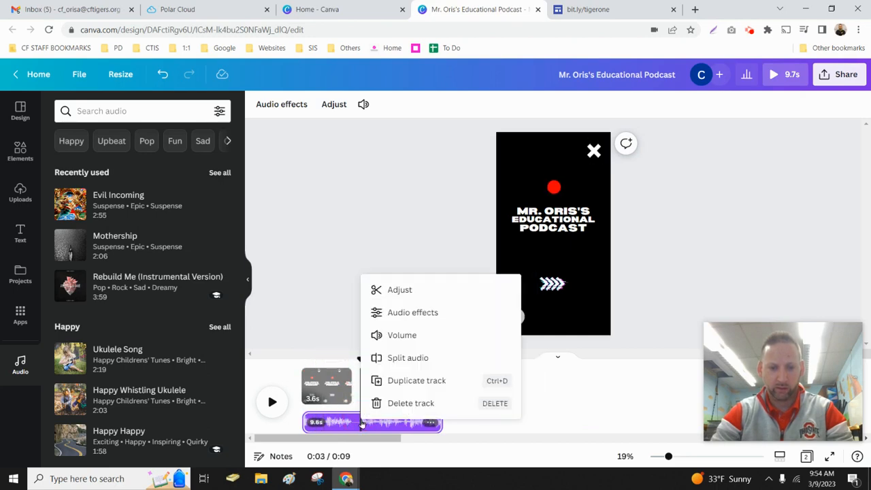
pyautogui.click(390, 360)
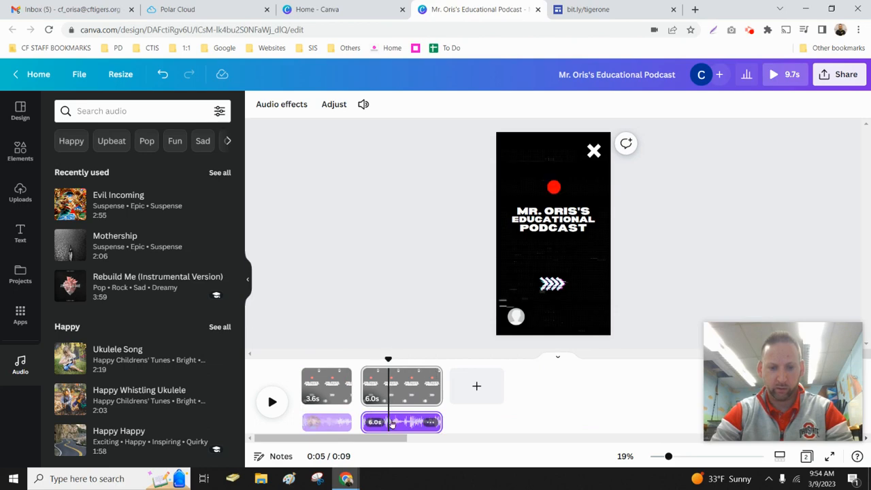
pyautogui.click(430, 422)
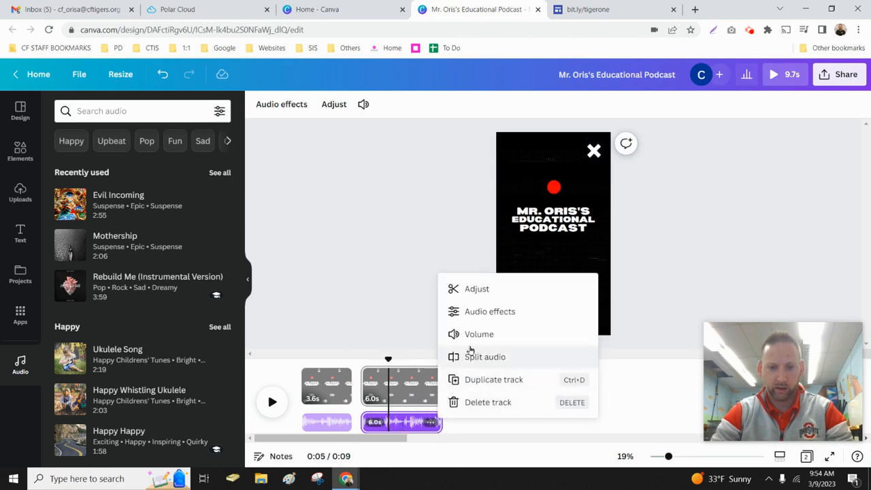
pyautogui.click(491, 403)
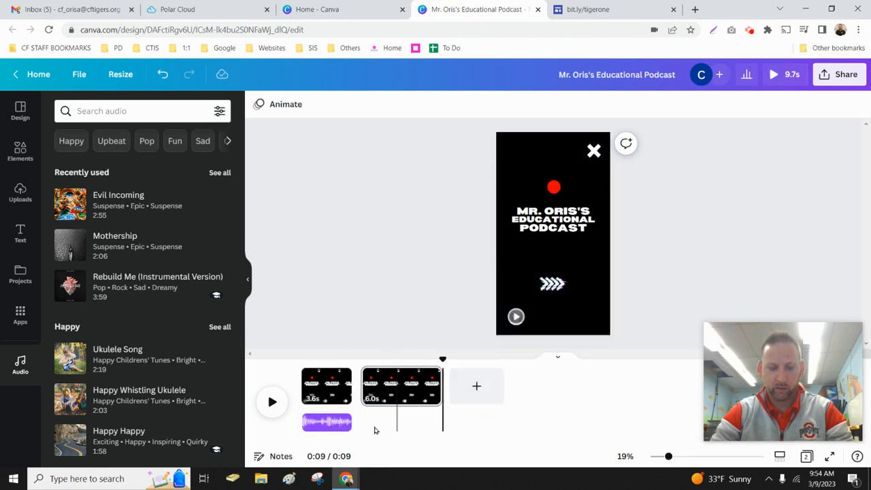
# Step: Lower the volume of the remaining music clip under the first page to well below half
pyautogui.click(332, 422)
pyautogui.click(334, 423)
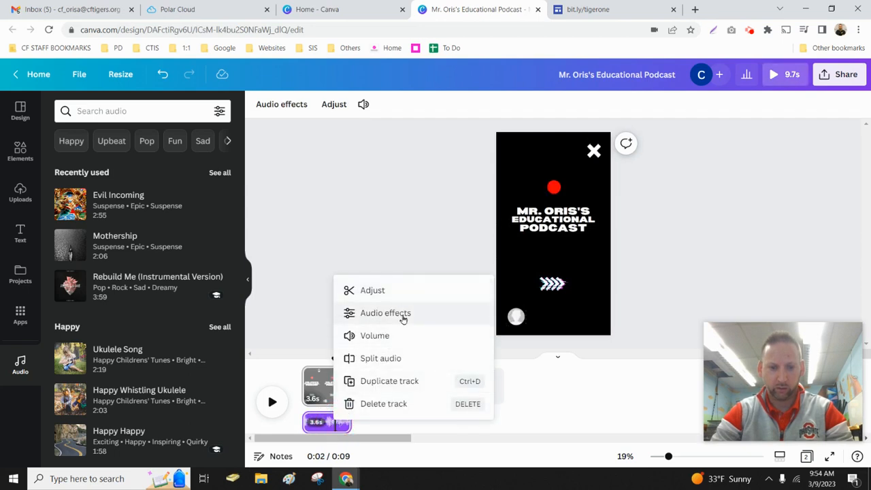
pyautogui.click(401, 335)
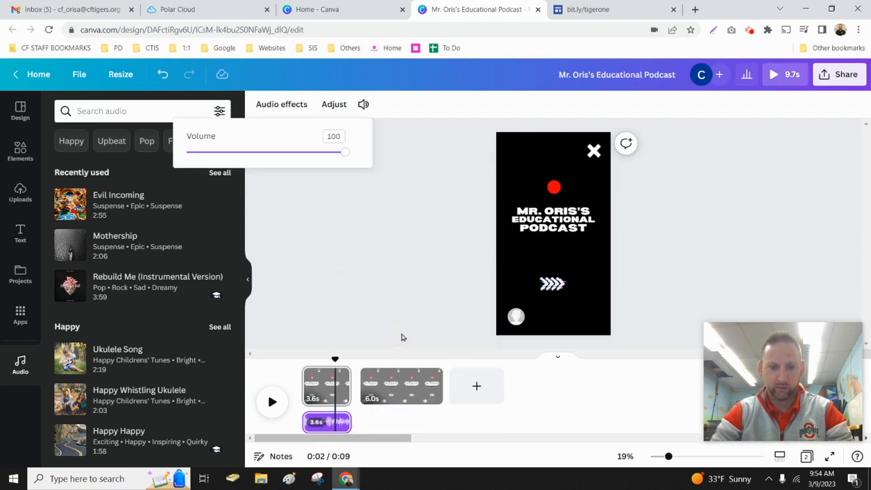
pyautogui.moveTo(345, 154); pyautogui.dragTo(229, 158)
pyautogui.click(291, 229)
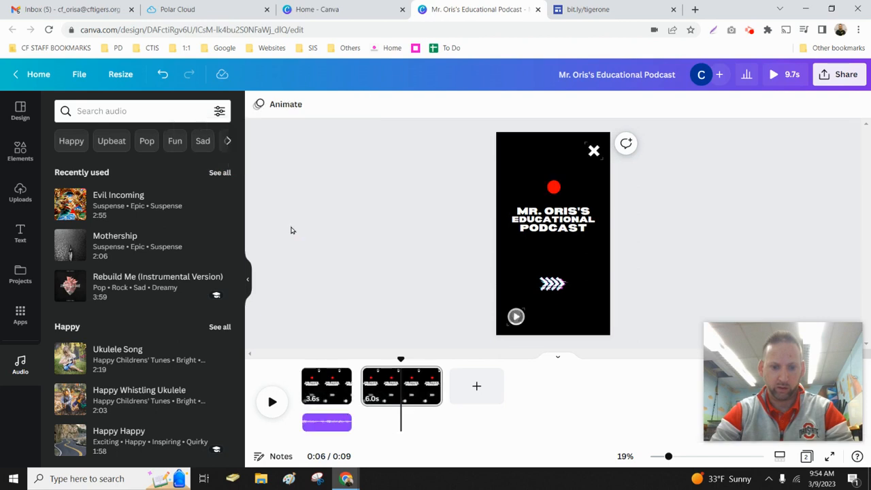
# Step: Try a short fade-in on the music clip and reset it to 0
pyautogui.rightClick(315, 422)
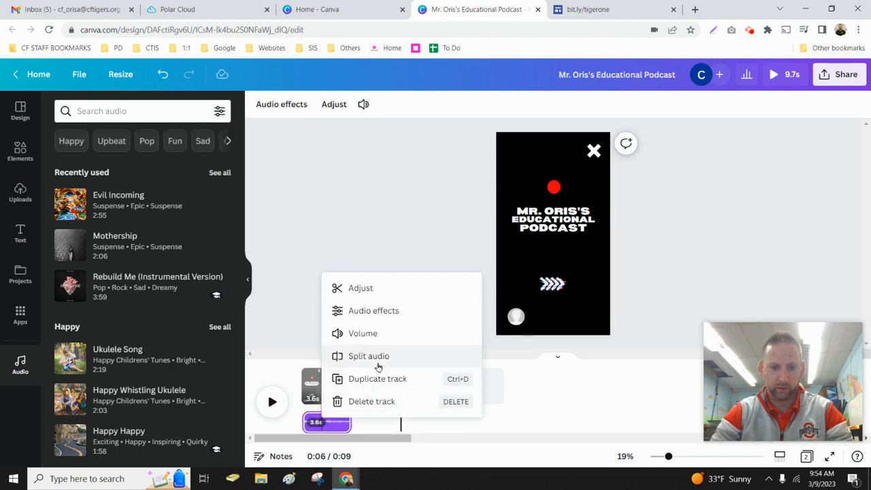
pyautogui.click(385, 312)
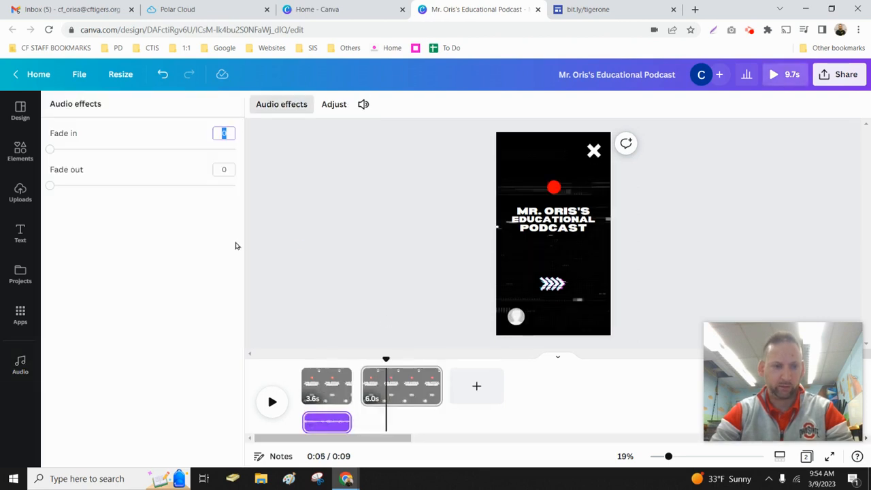
pyautogui.click(51, 150)
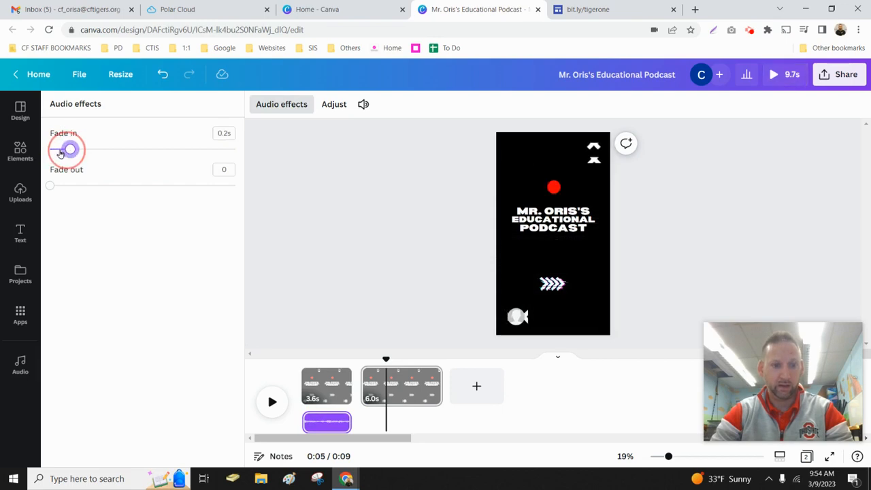
# Step: Try to adjust which portion of the song plays in the music clip
pyautogui.rightClick(317, 427)
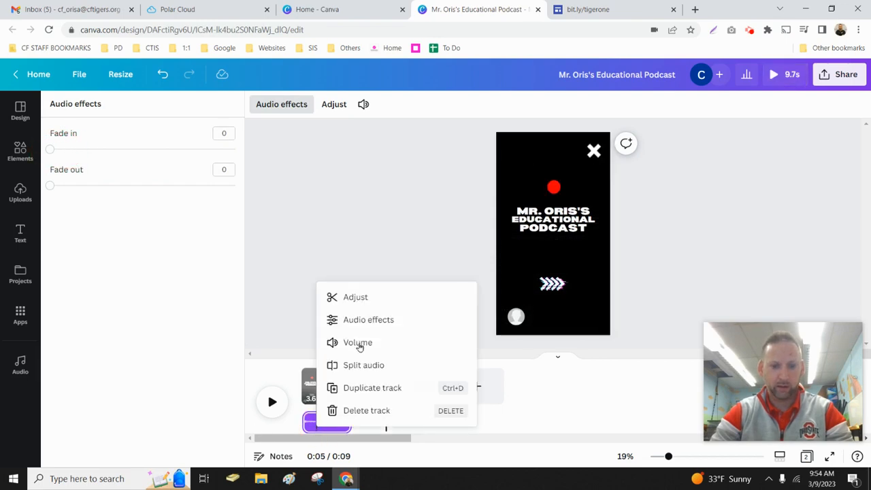
pyautogui.click(358, 298)
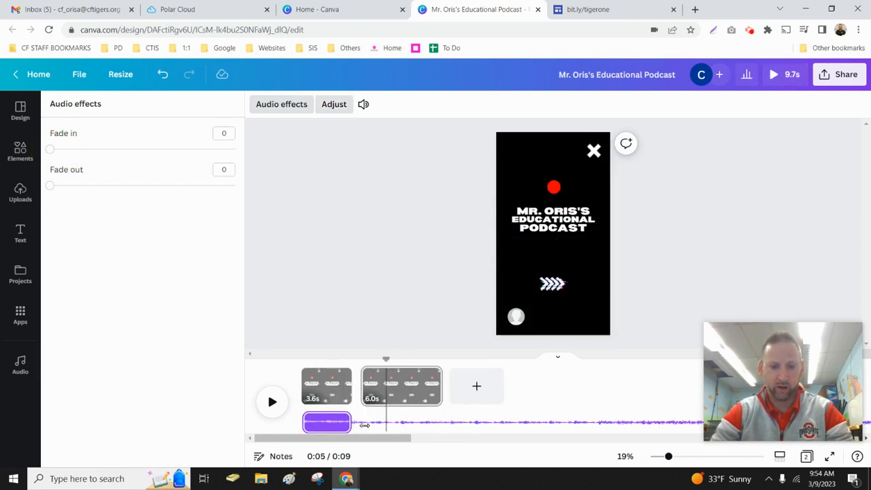
pyautogui.moveTo(358, 424)
pyautogui.mouseDown()
pyautogui.moveTo(363, 419)
pyautogui.moveTo(326, 425)
pyautogui.moveTo(360, 428)
pyautogui.mouseUp()
pyautogui.click(369, 301)
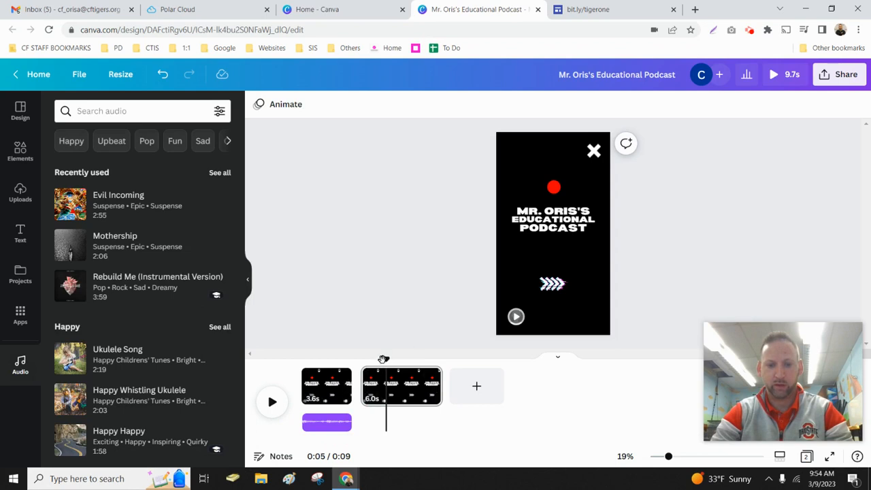
# Step: Set the playhead to 0:00, change link access to Only Cuyahoga Falls City Schools and copy the design's share link
pyautogui.moveTo(385, 358); pyautogui.dragTo(296, 357)
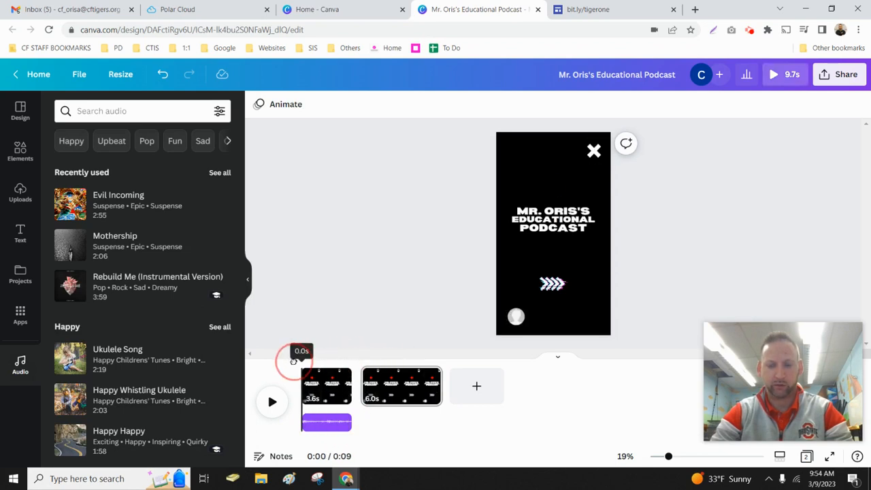
pyautogui.click(848, 76)
pyautogui.scroll(-1, 805, 176)
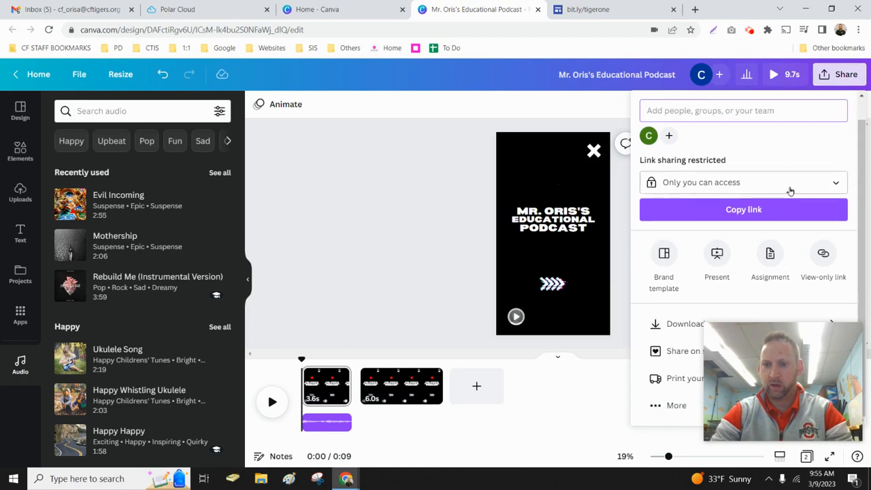
pyautogui.click(774, 181)
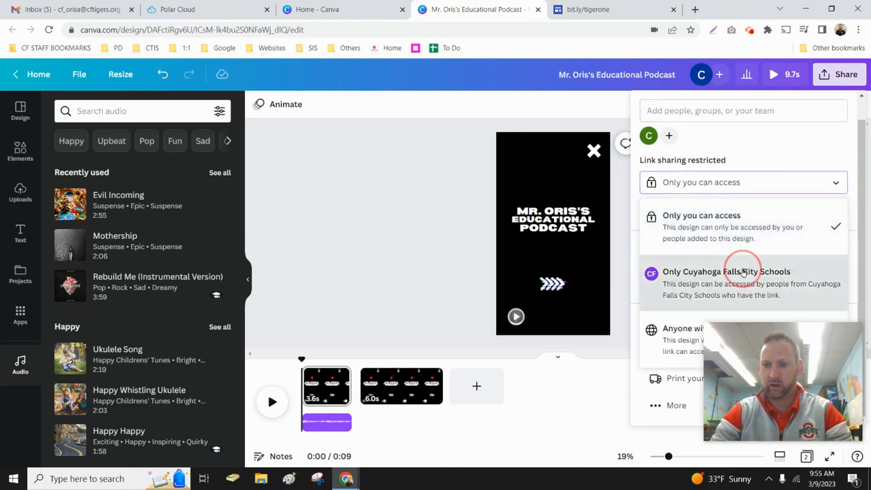
pyautogui.click(741, 272)
pyautogui.click(746, 215)
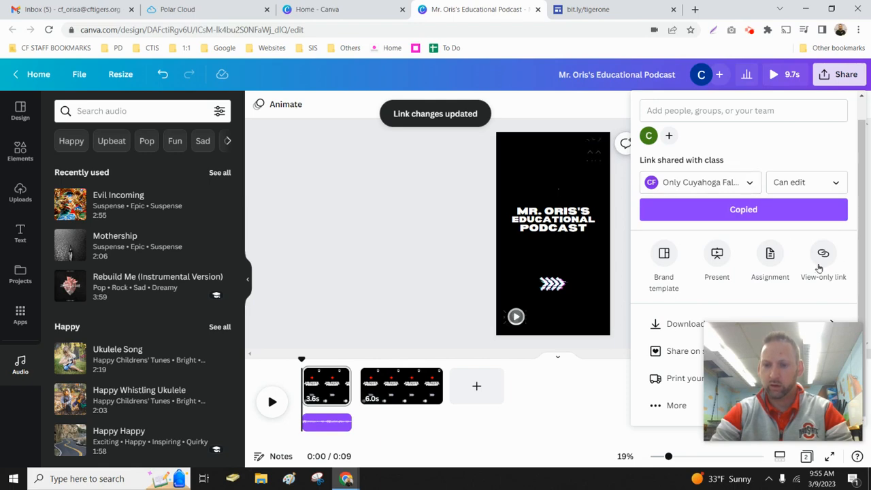
pyautogui.moveTo(803, 352)
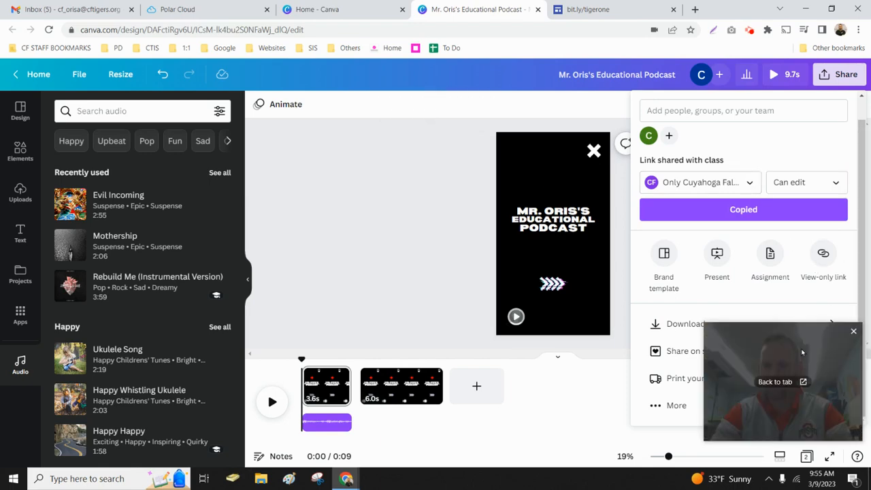
# Step: From the full set of sharing options, start sharing the design to Google Classroom and open the class selection
pyautogui.moveTo(803, 352); pyautogui.dragTo(643, 340)
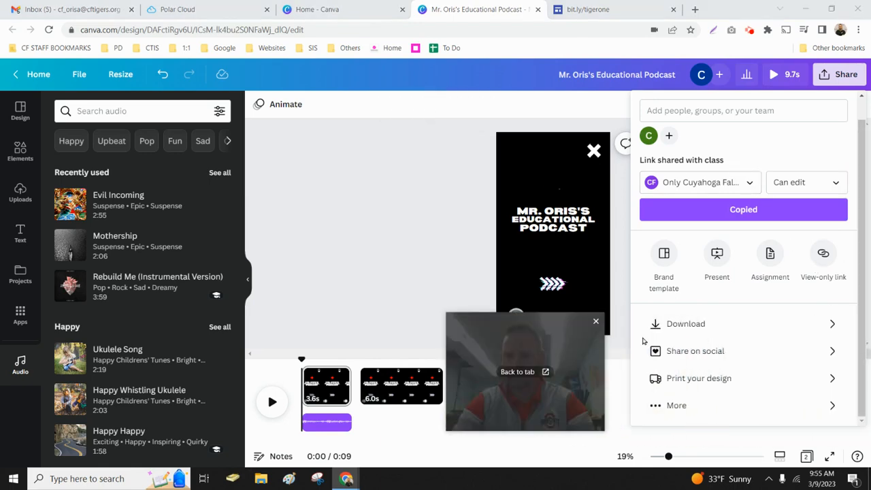
pyautogui.click(680, 407)
pyautogui.scroll(-6, 765, 338)
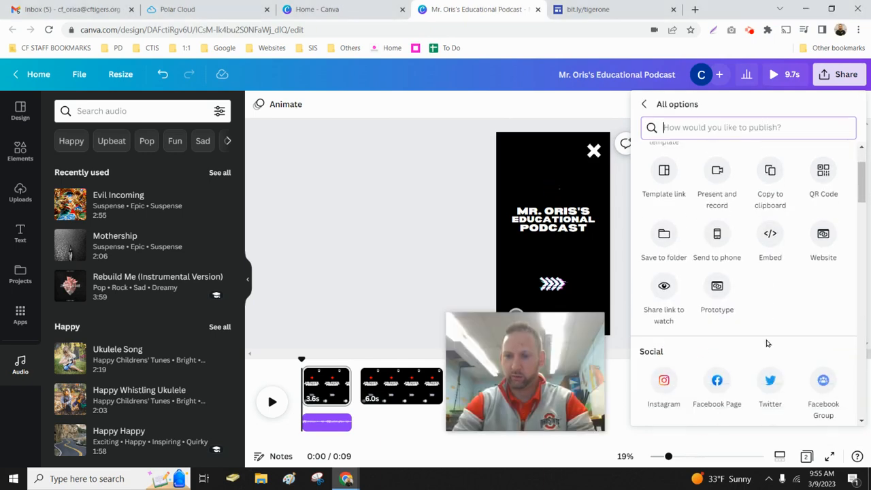
pyautogui.scroll(-5, 773, 347)
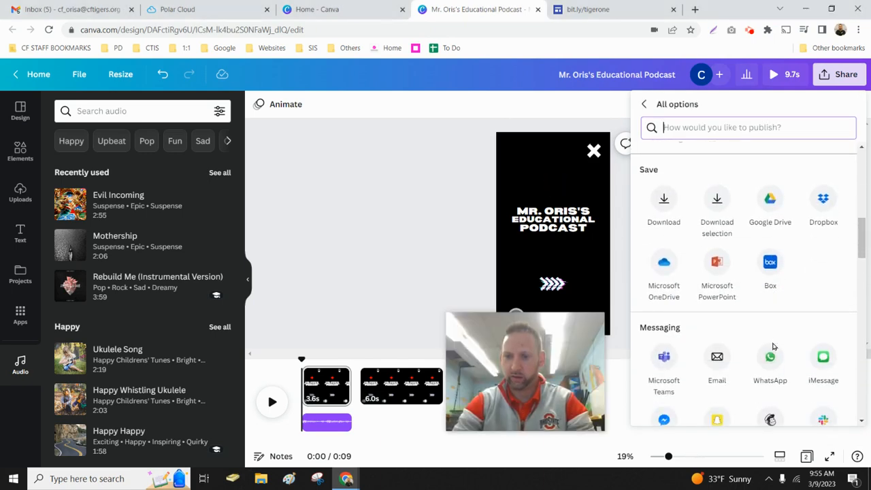
pyautogui.scroll(-4, 773, 347)
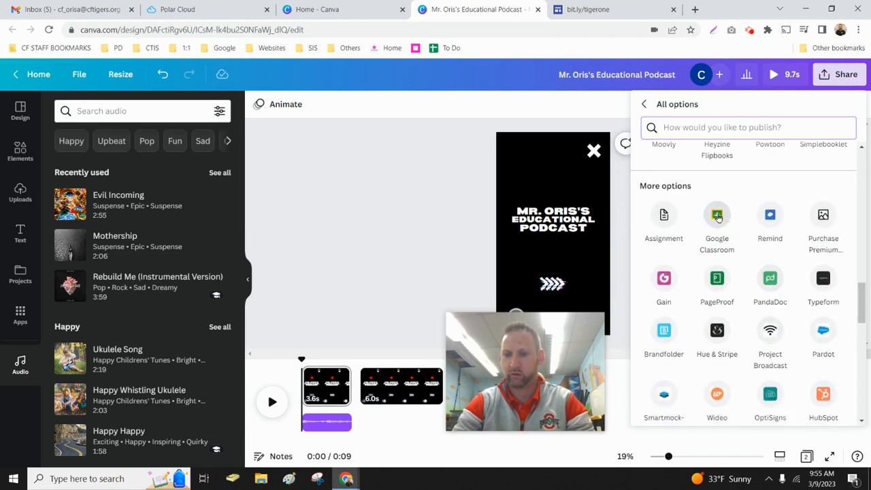
pyautogui.click(718, 216)
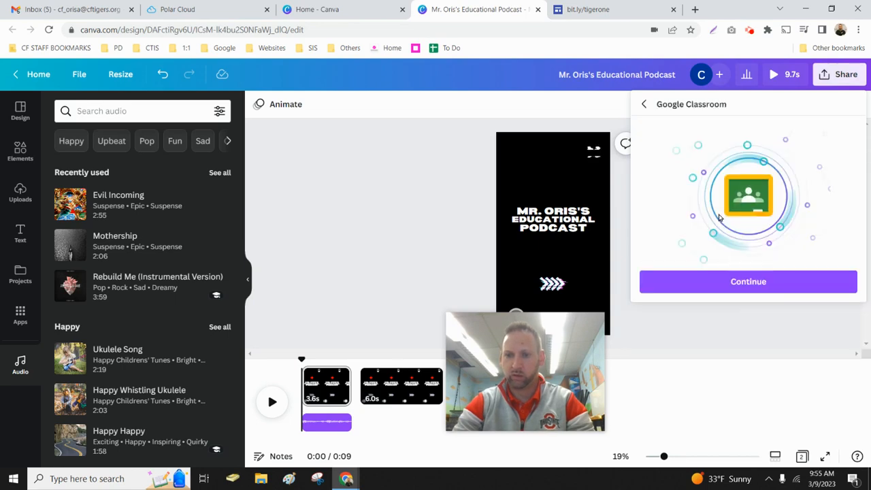
pyautogui.click(742, 278)
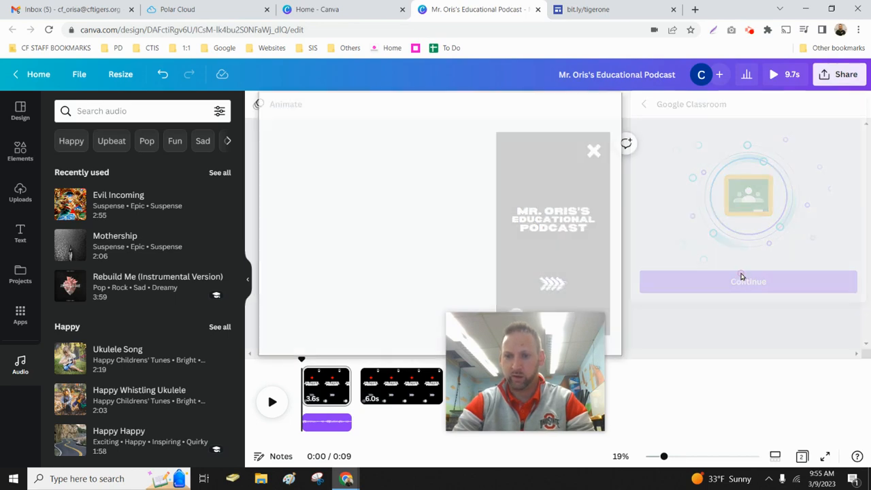
pyautogui.click(458, 244)
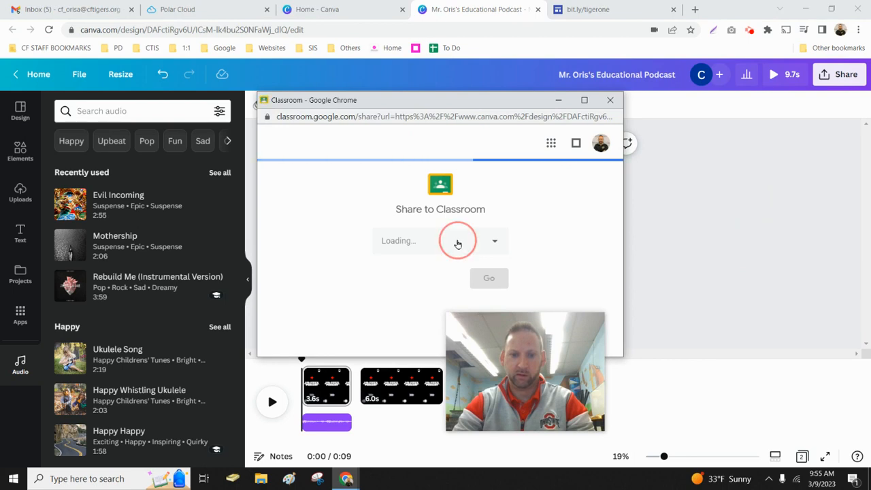